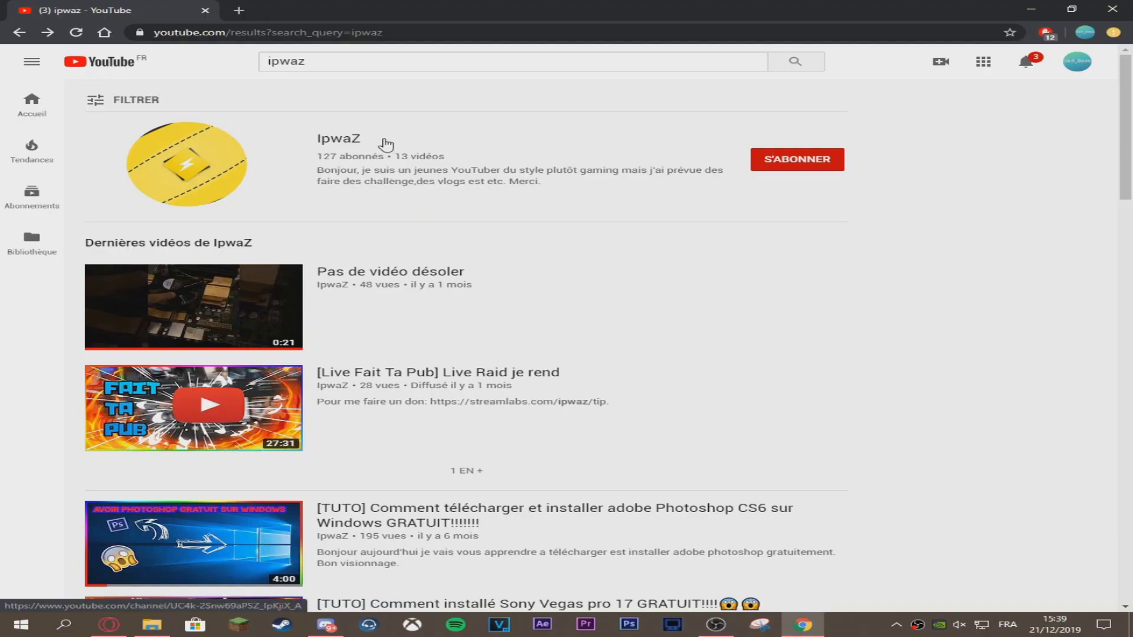
Step: Open the IpwaZ channel from the search results and subscribe to it with notifications set to Toutes
click(339, 138)
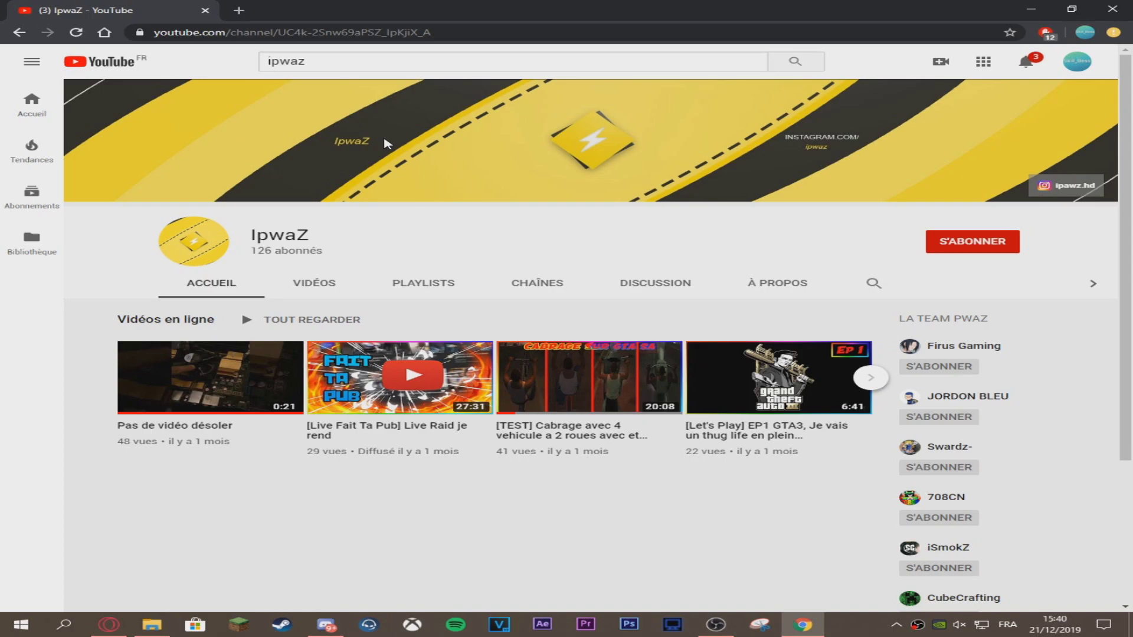
click(870, 378)
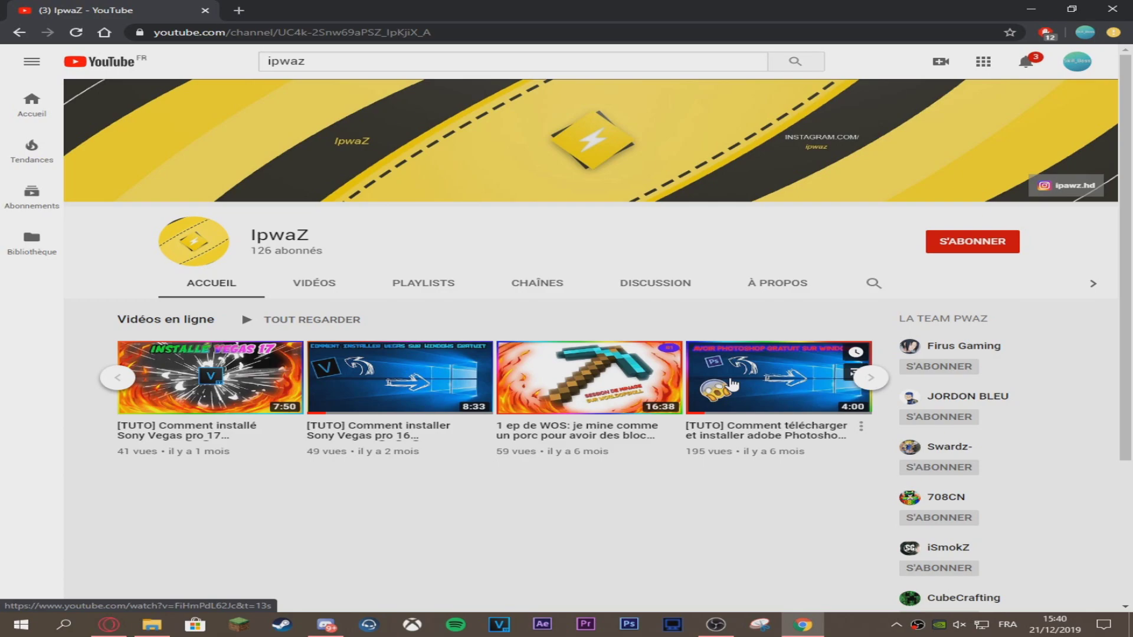
click(943, 249)
click(1004, 247)
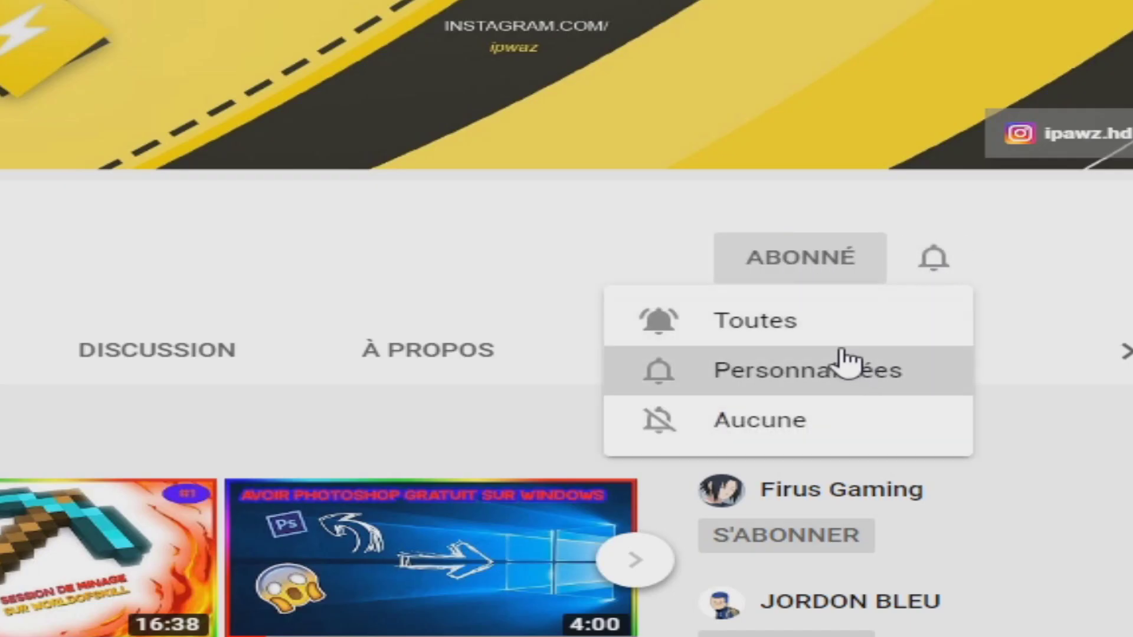
click(851, 333)
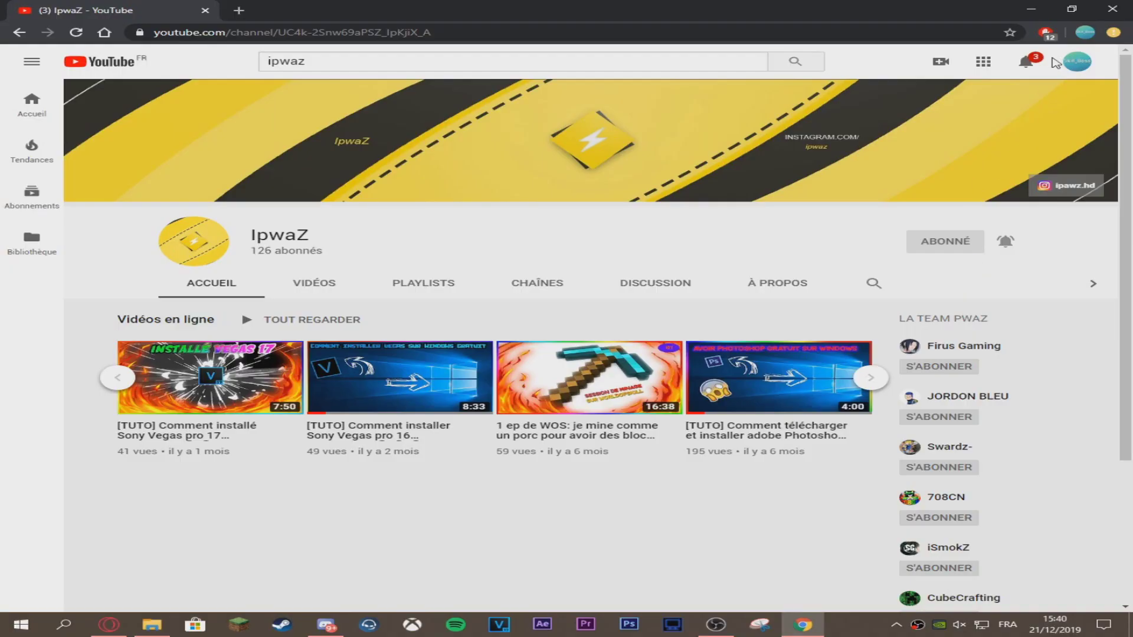
Step: Open the signed-in account's own YouTube channel page and look at its online video
click(1077, 62)
click(919, 135)
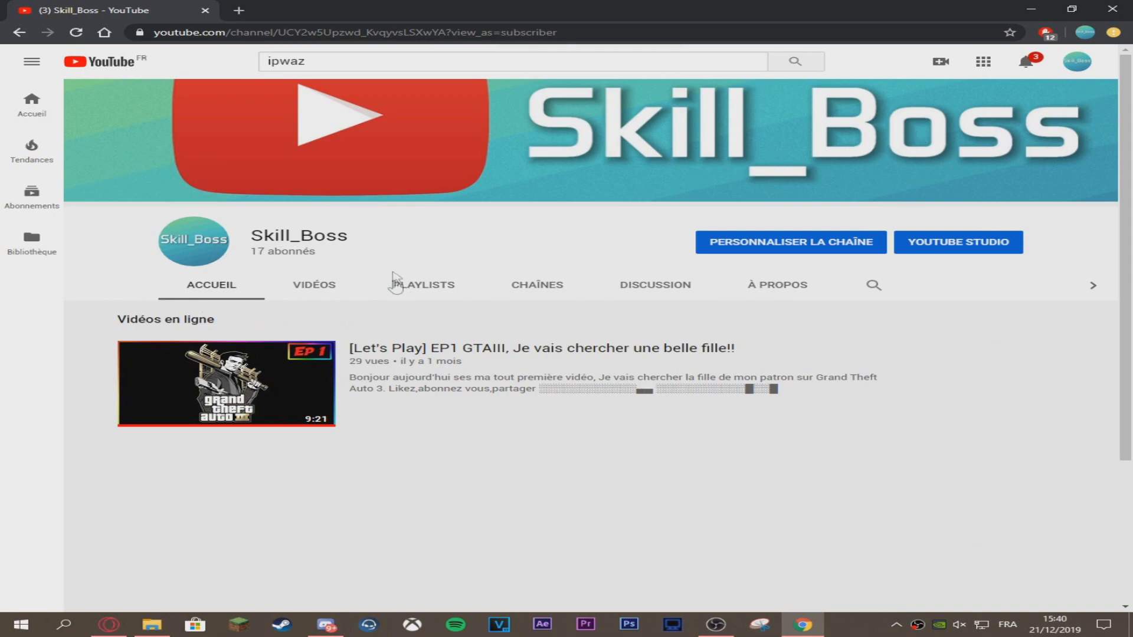
mouse_move(328, 364)
Step: Switch to OBS, open its settings, and examine the stream service and streaming output options
key(alt+Tab)
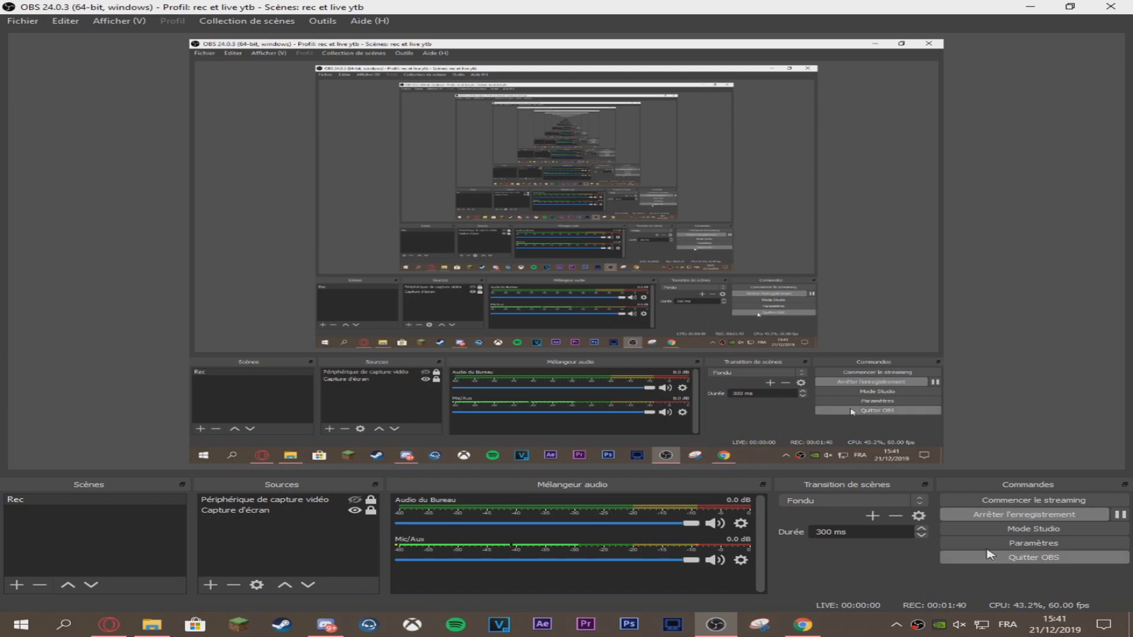
click(1041, 543)
drag(336, 77, 320, 99)
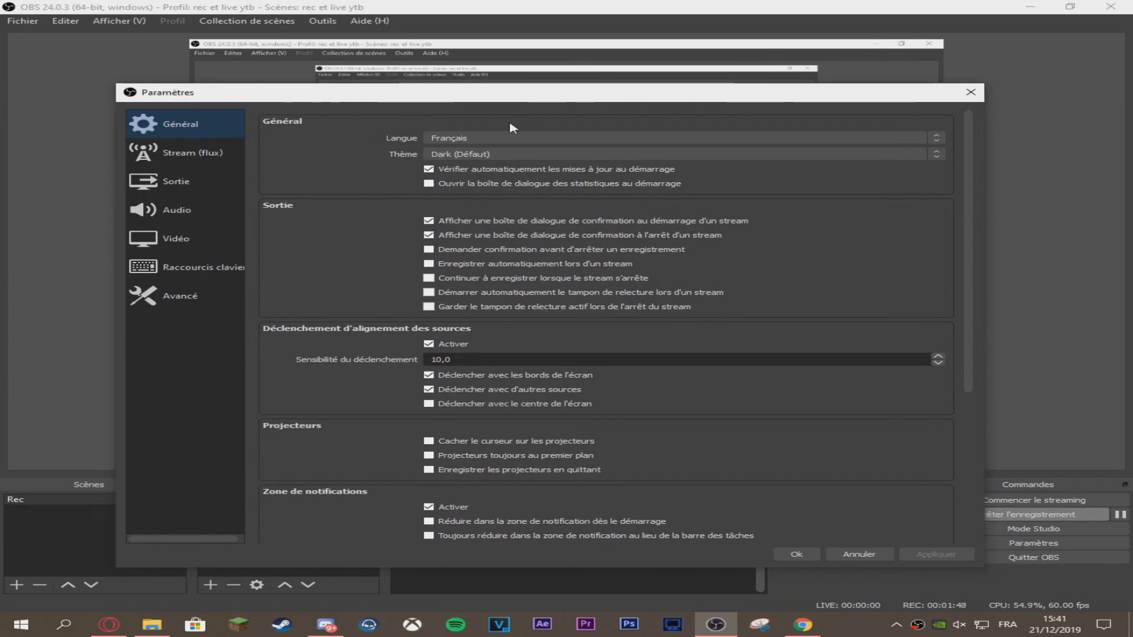
click(175, 169)
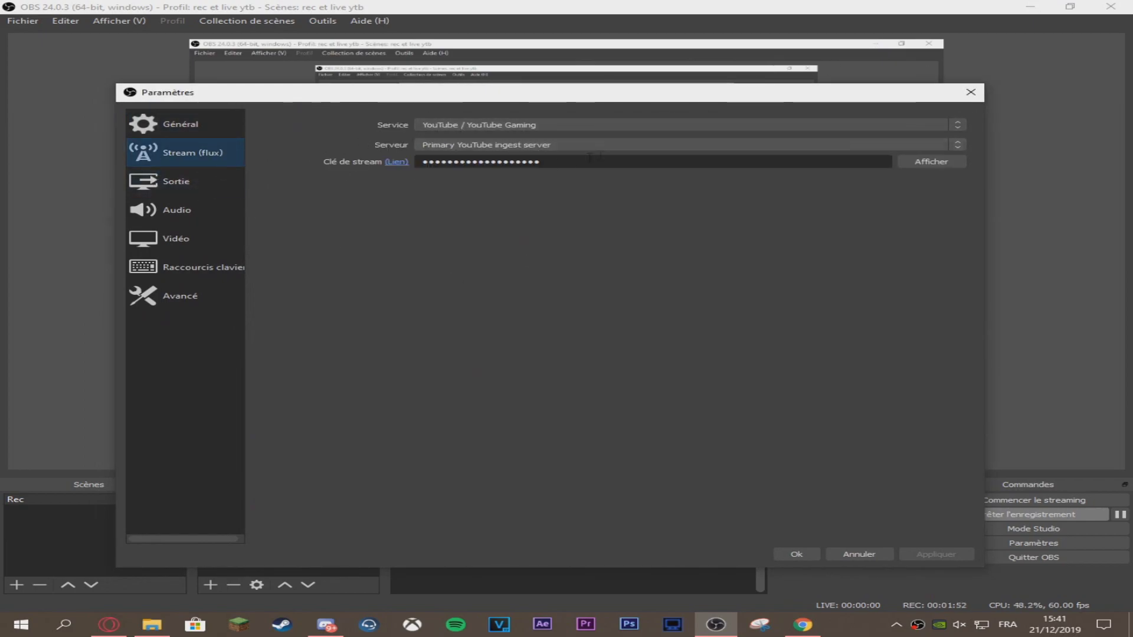
click(209, 189)
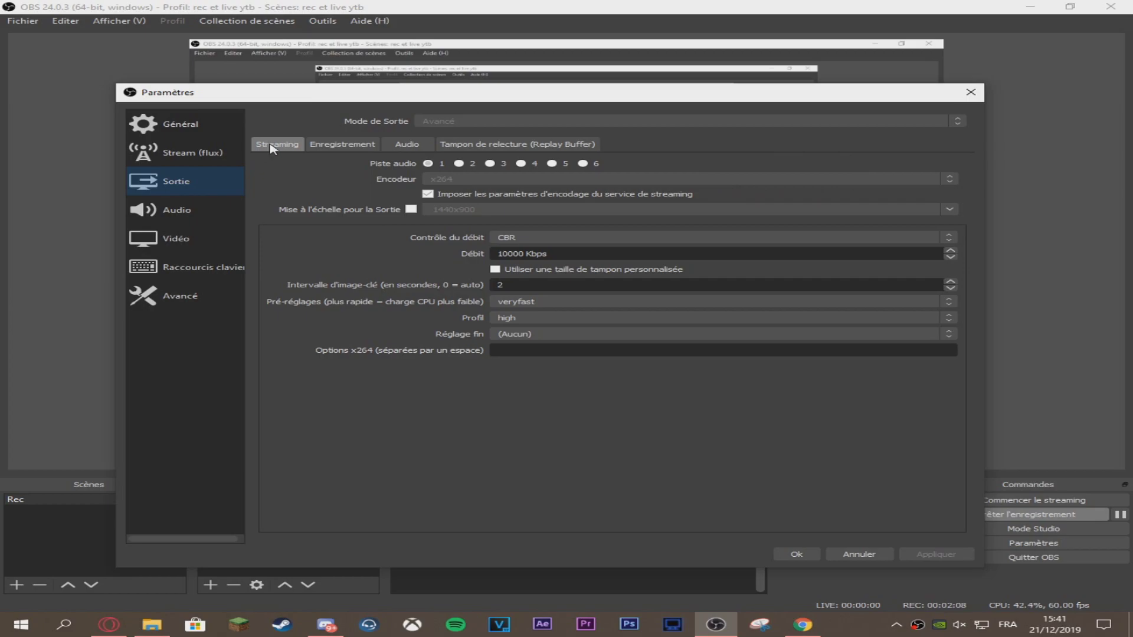
Step: Examine the recording output settings, including the available rate control, encoder preset and profile options
click(370, 144)
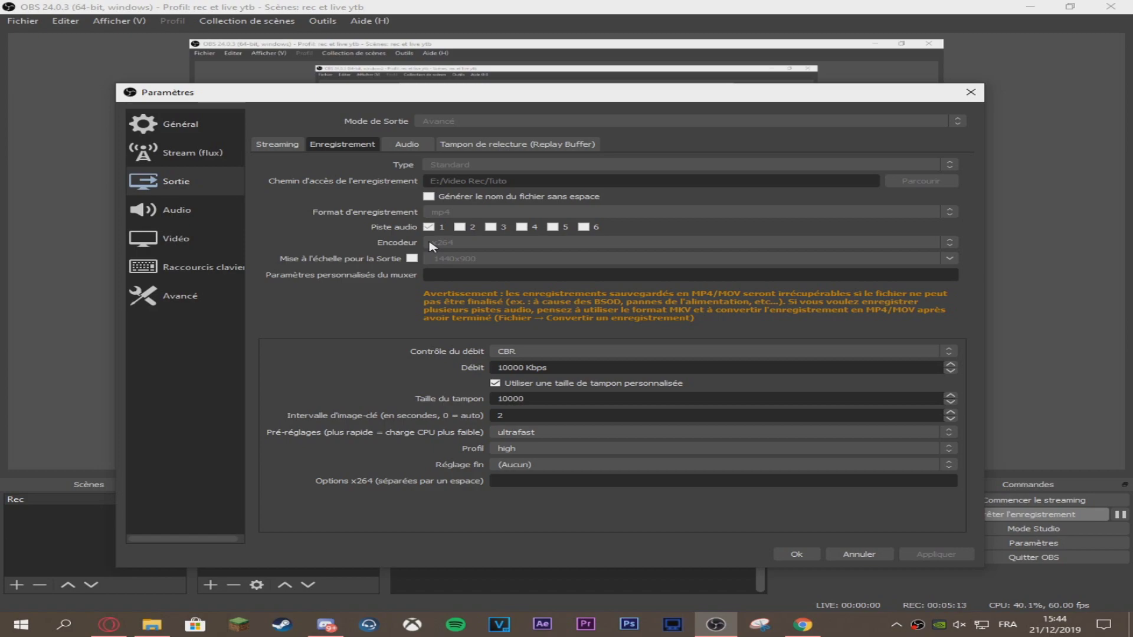
click(507, 353)
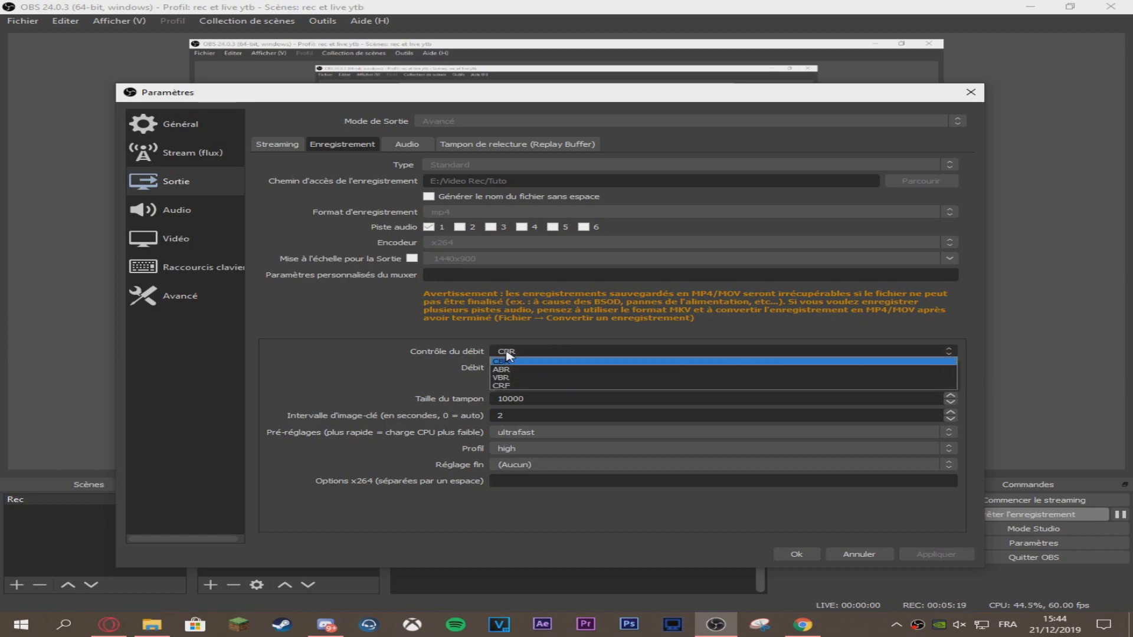
click(506, 353)
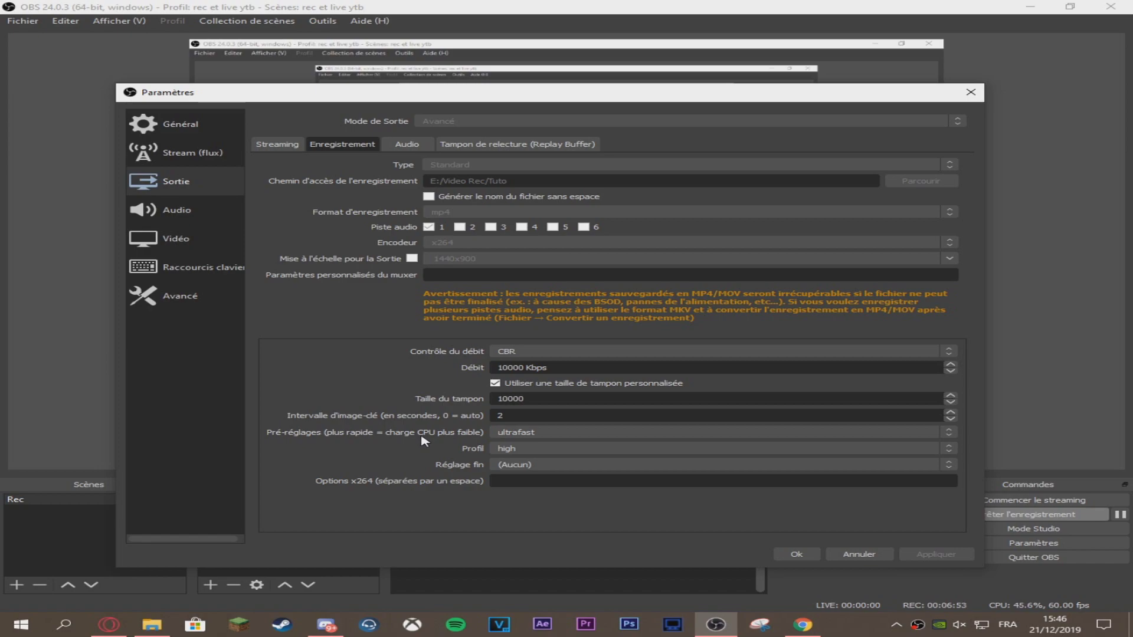
click(537, 437)
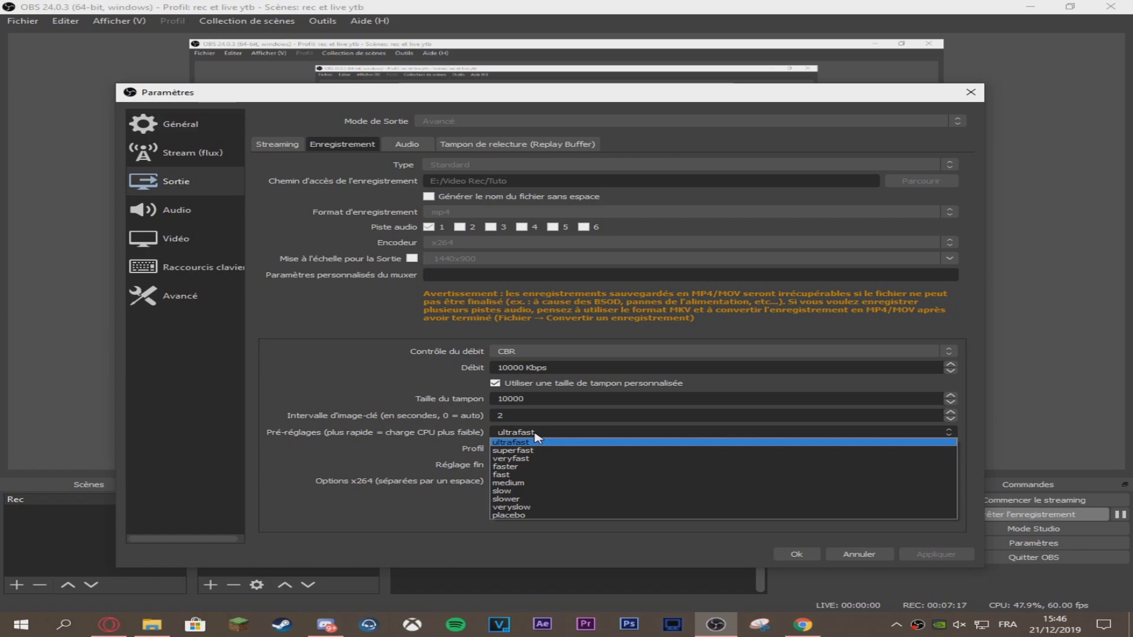
click(533, 441)
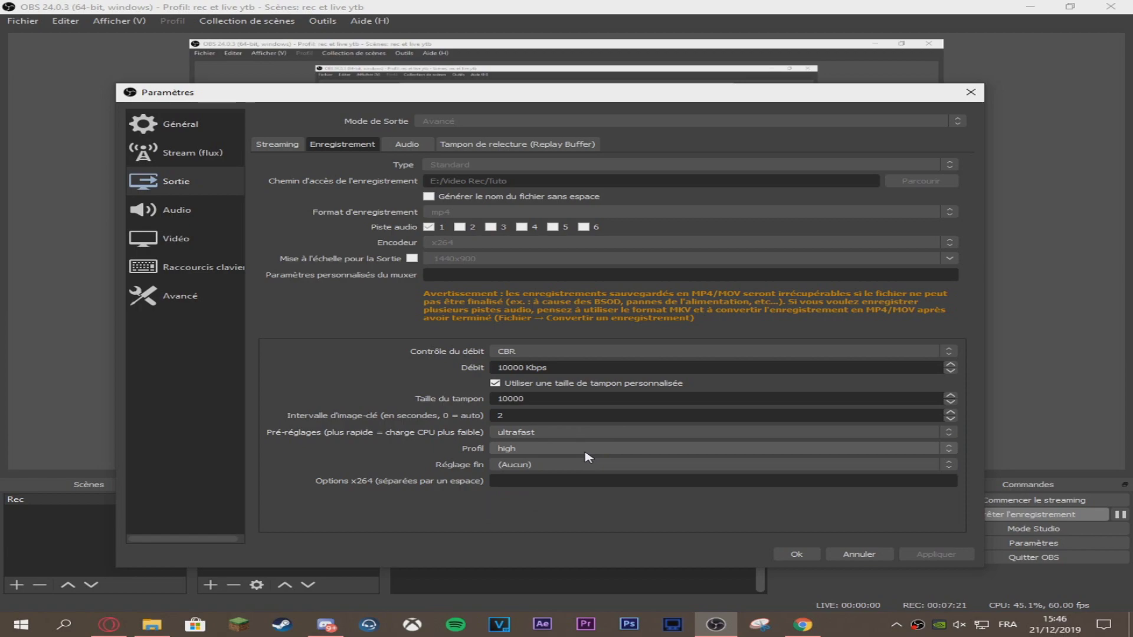
click(587, 451)
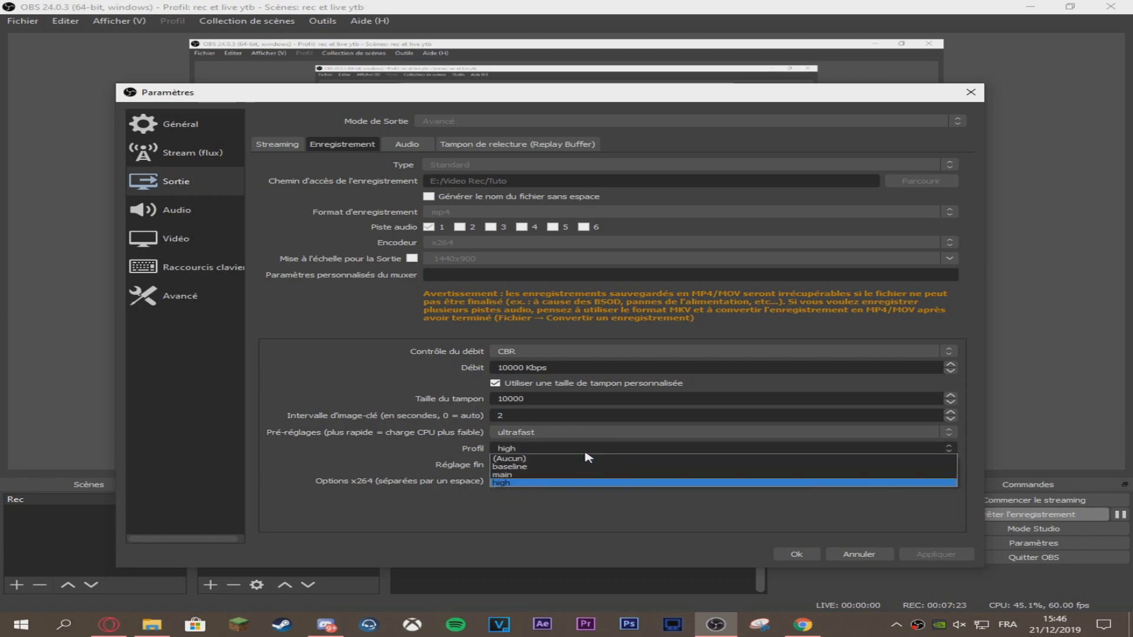
click(585, 453)
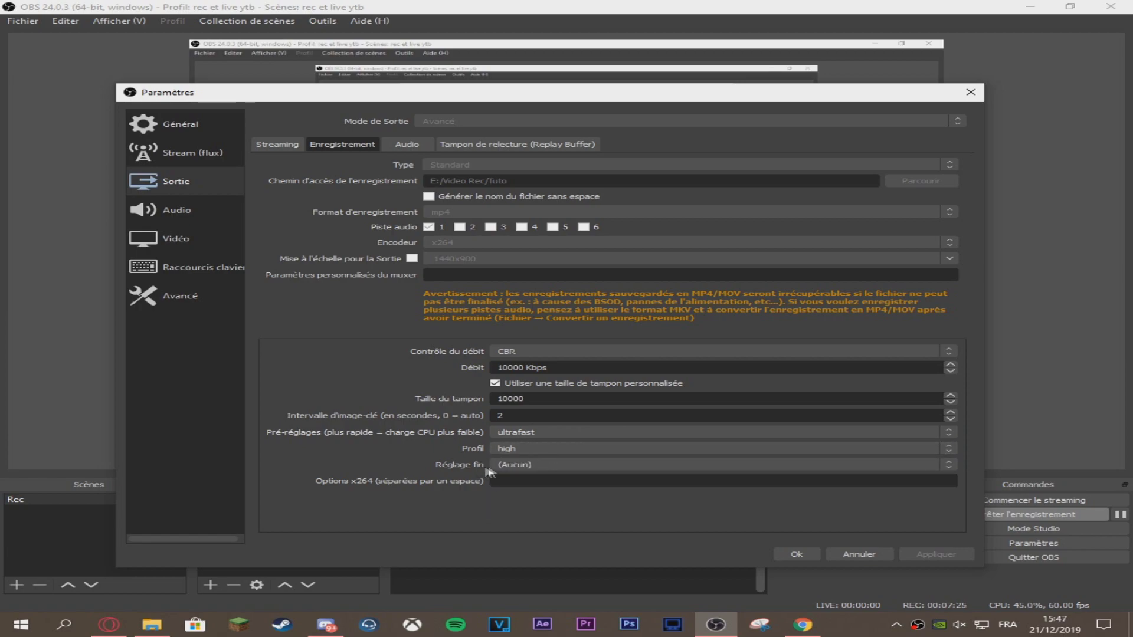
Step: Select a 48khz sample rate in the audio settings and check the Stéréo channel setting
click(181, 206)
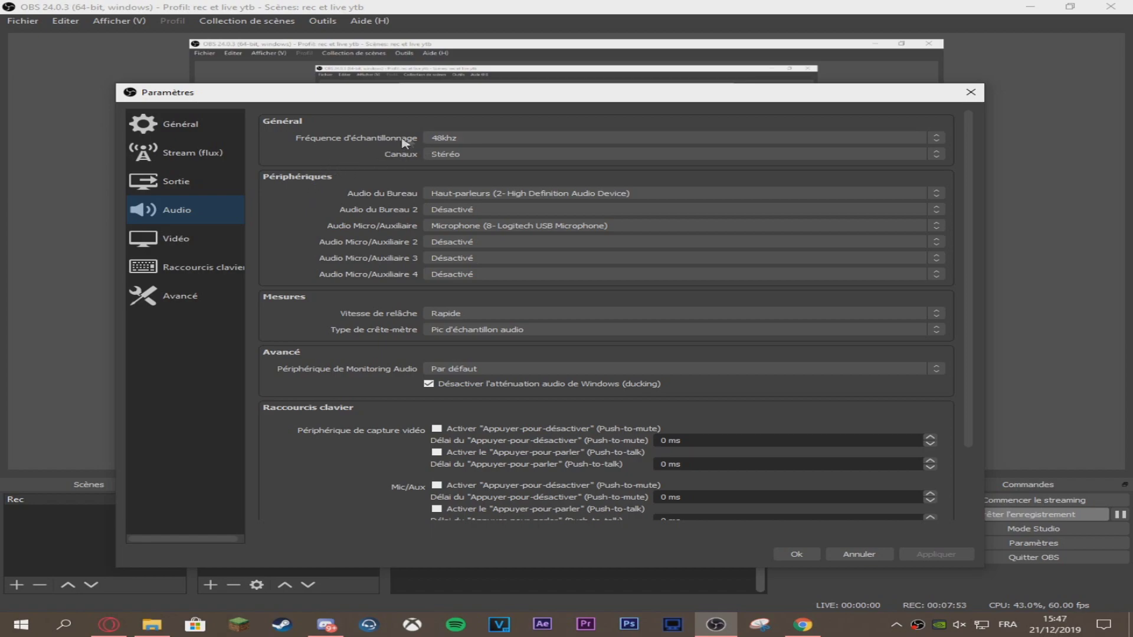
click(508, 138)
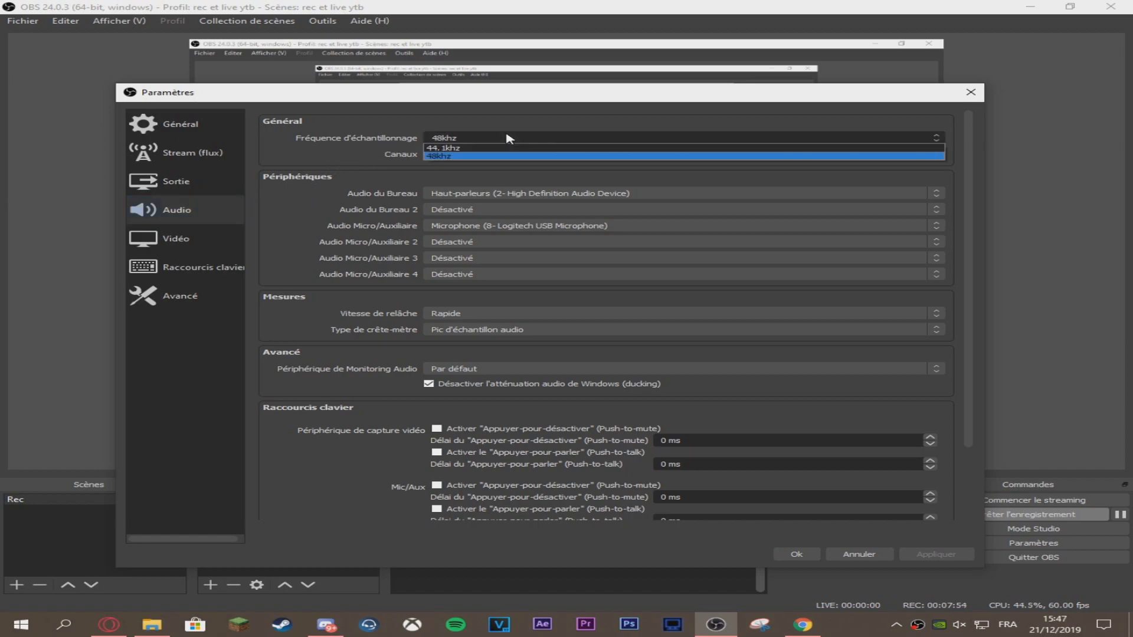
click(484, 156)
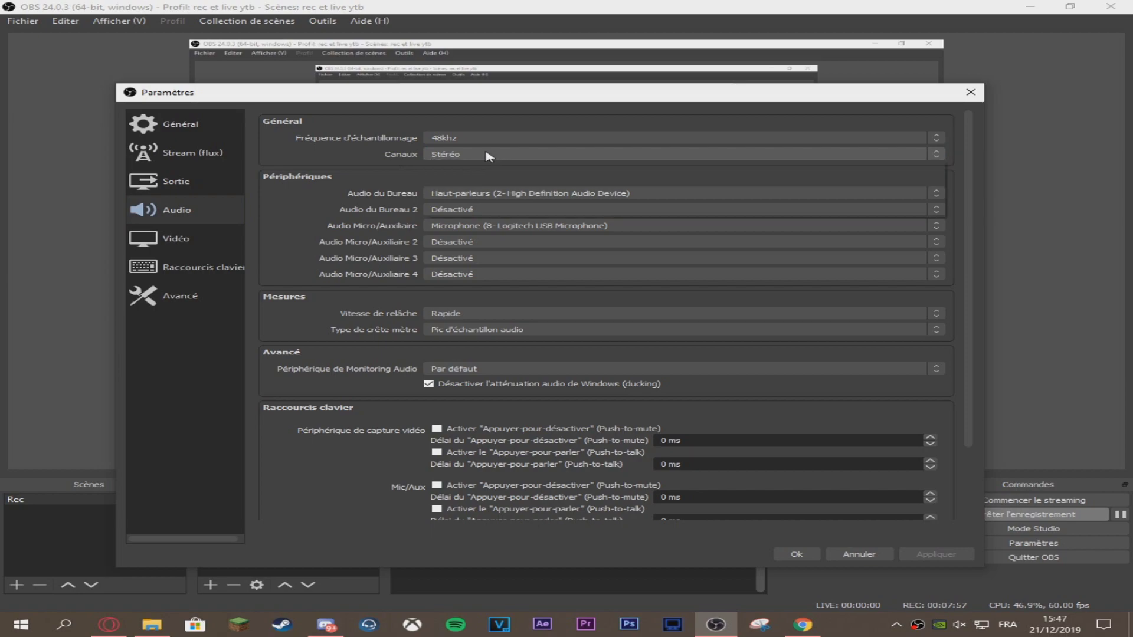
click(489, 155)
click(488, 155)
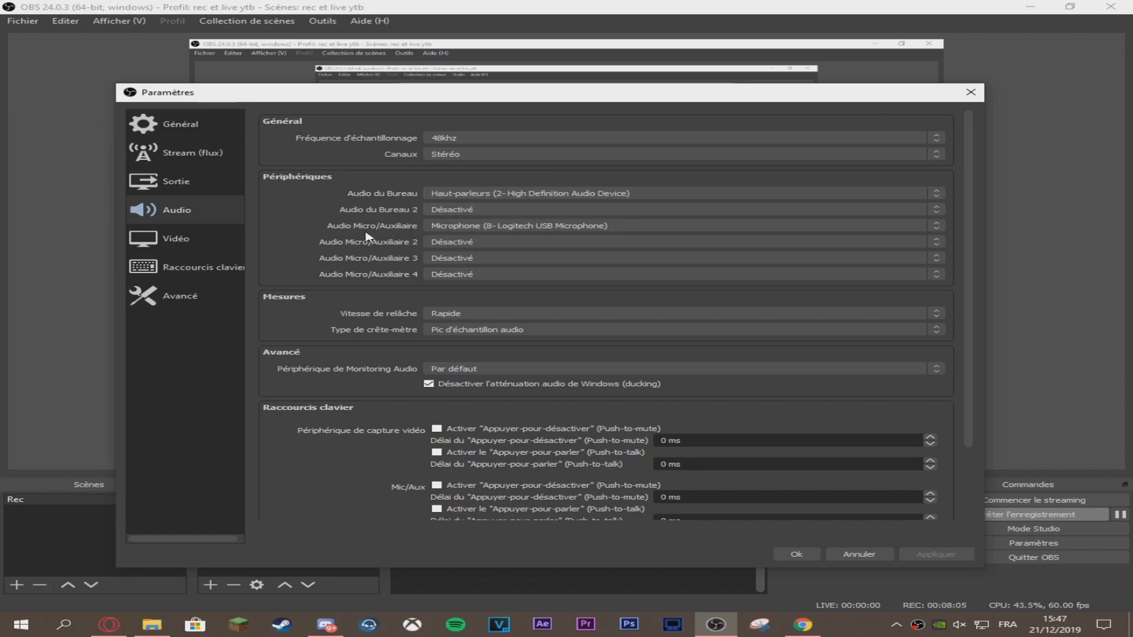
Step: Set Audio Micro/Auxiliaire to Microphone (5- Webcam C170) and apply the change
click(511, 229)
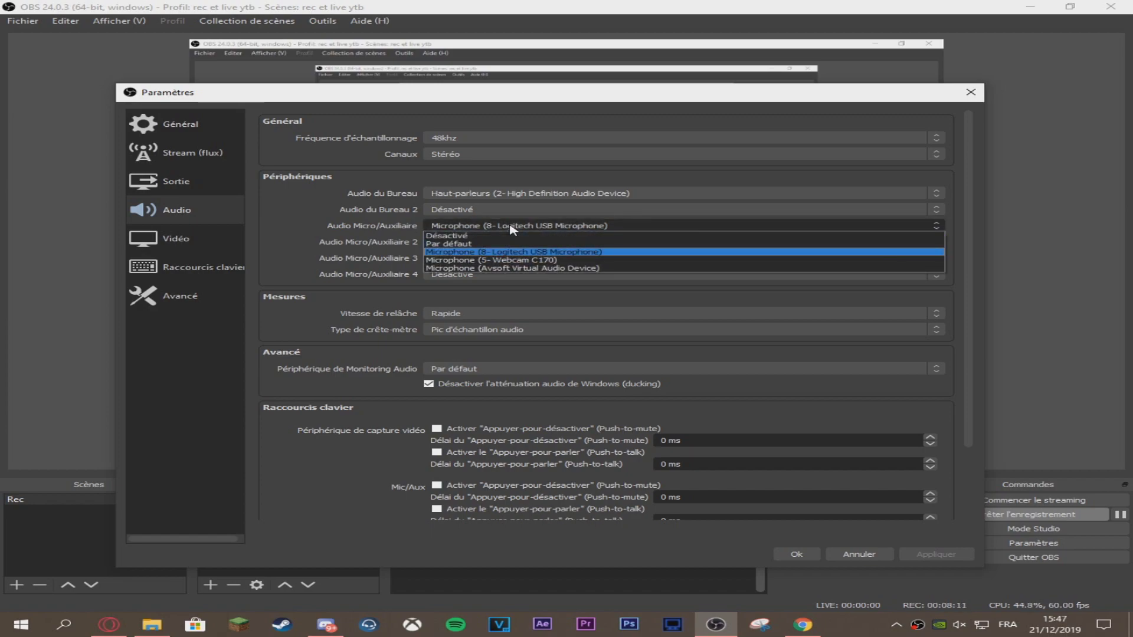
click(524, 260)
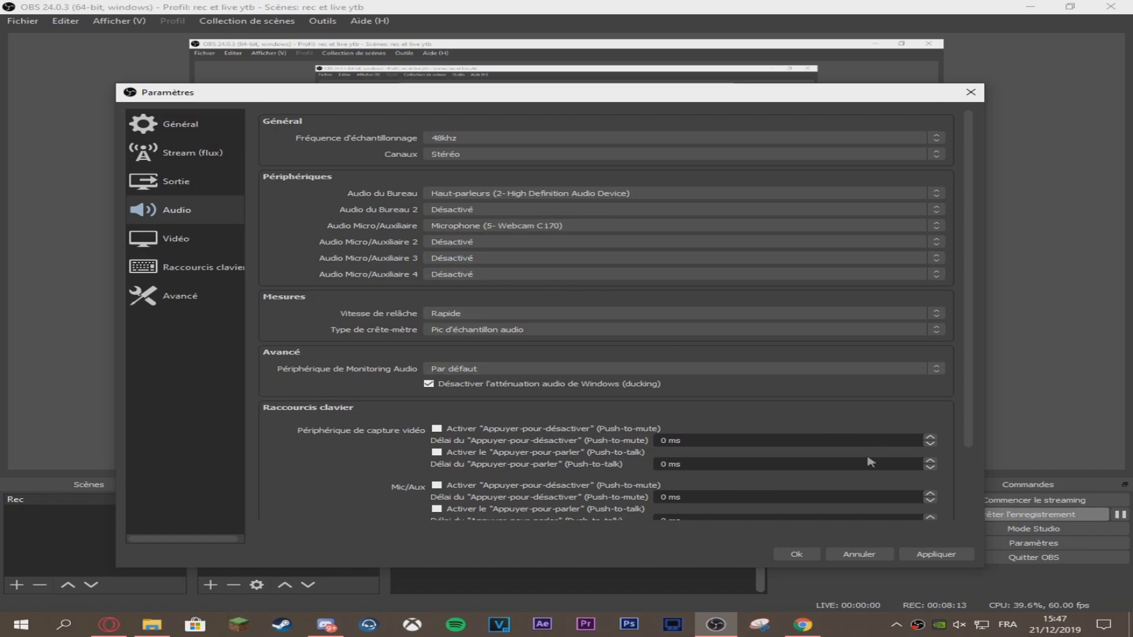
click(954, 559)
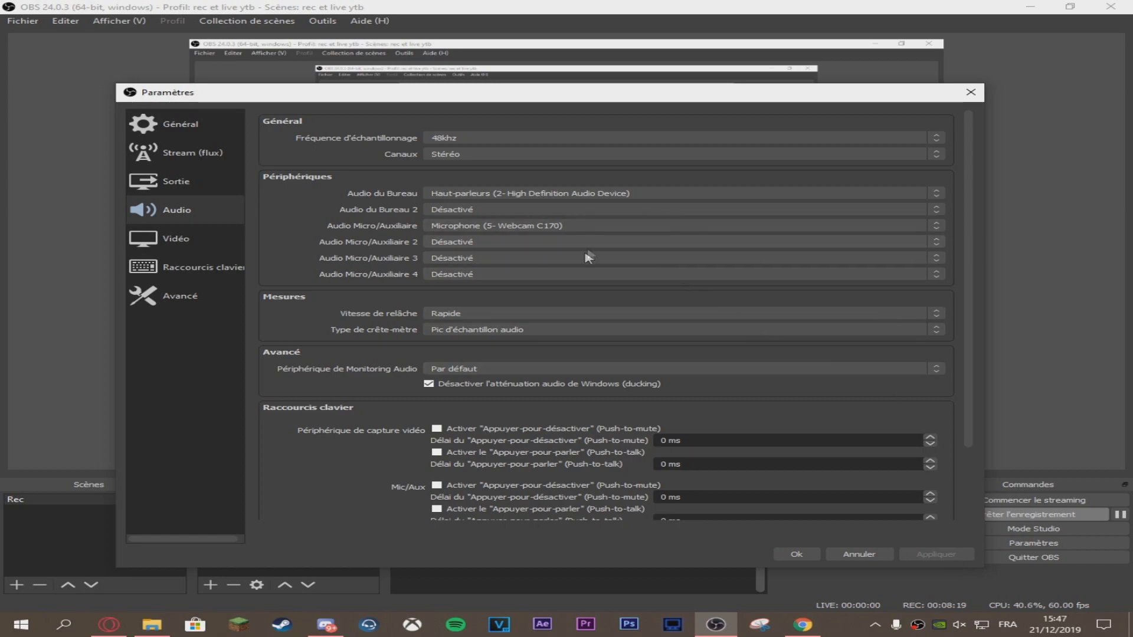
Step: Set Audio Micro/Auxiliaire to Microphone (8- Logitech USB Microphone) and apply the change
click(593, 227)
click(563, 252)
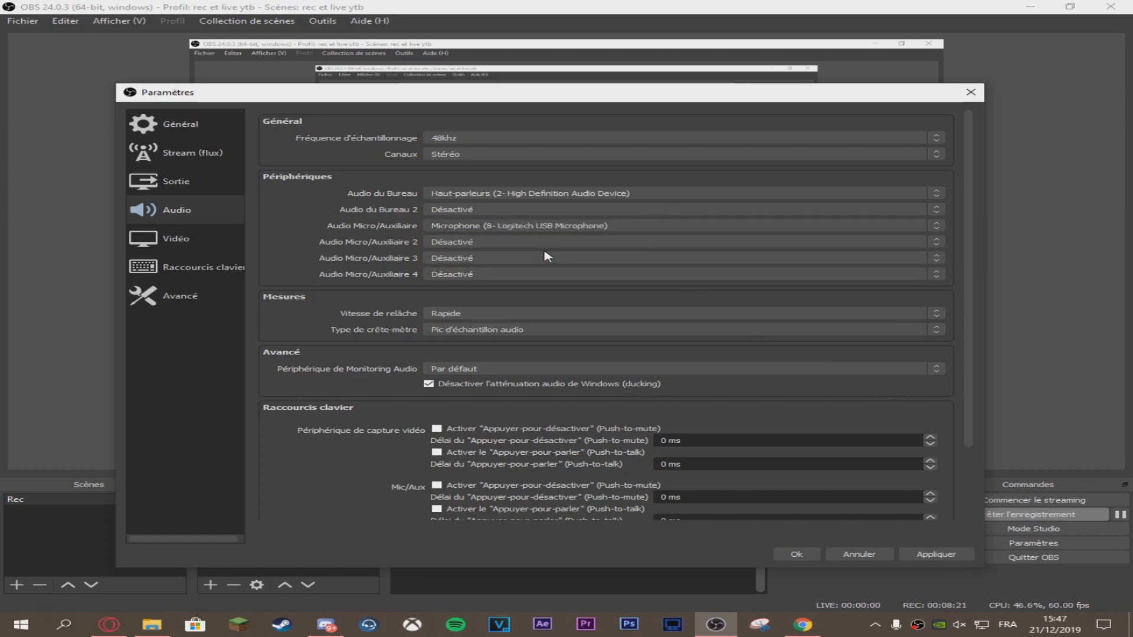
click(909, 557)
Step: Examine the video resolution and frame rate settings and the recording hotkeys
click(203, 253)
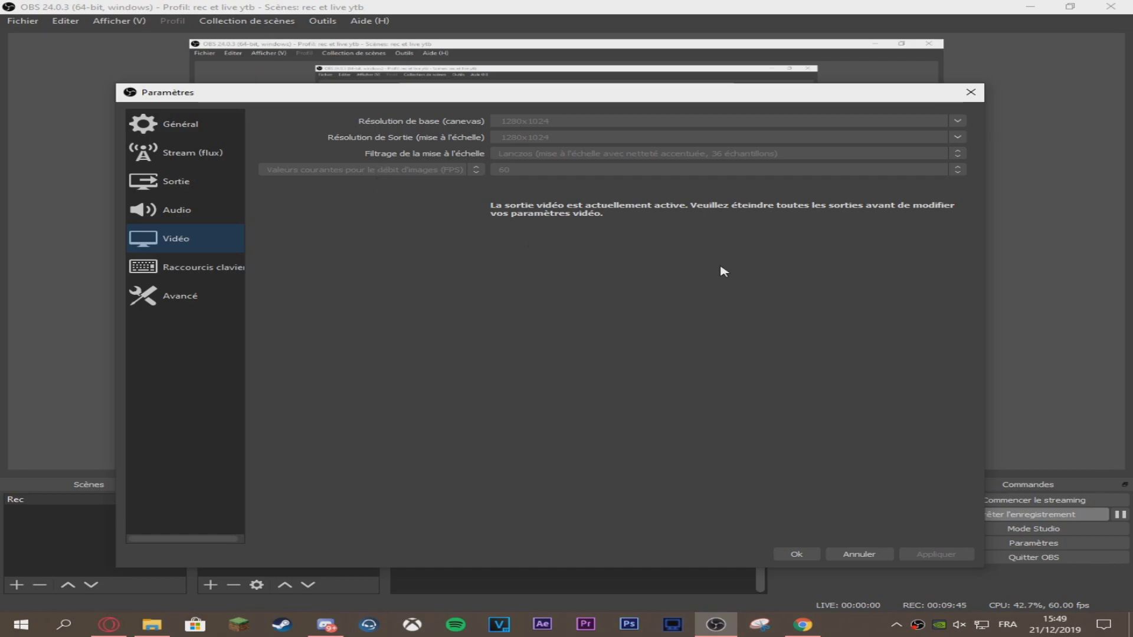
click(197, 278)
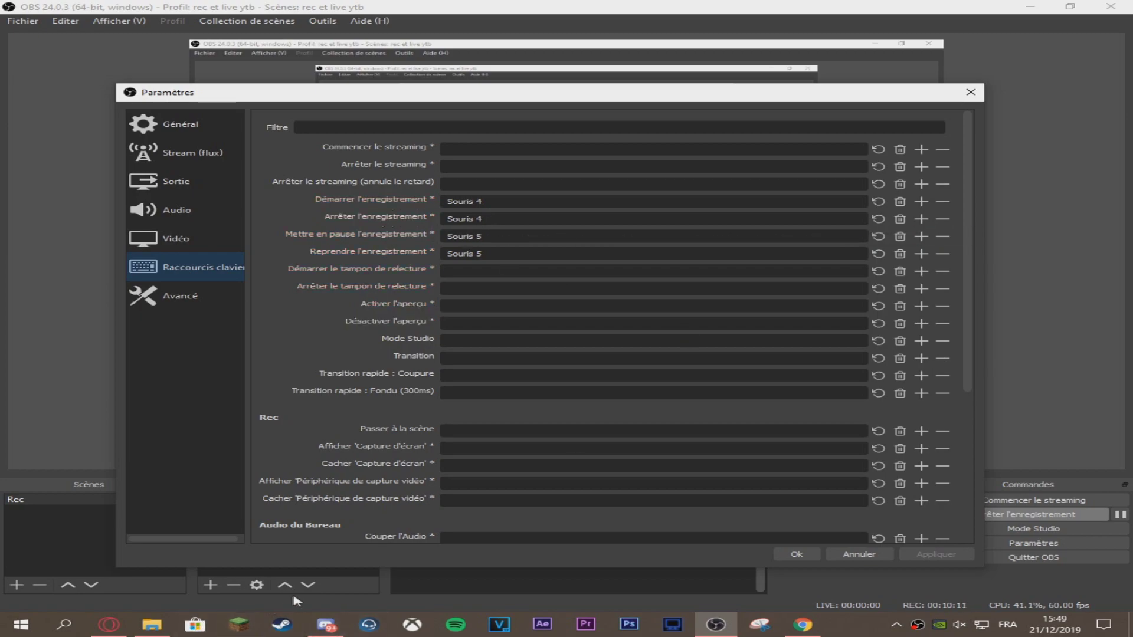
Step: In the advanced settings, try the process priority Haute, switch it to Normale, and apply the change
click(147, 298)
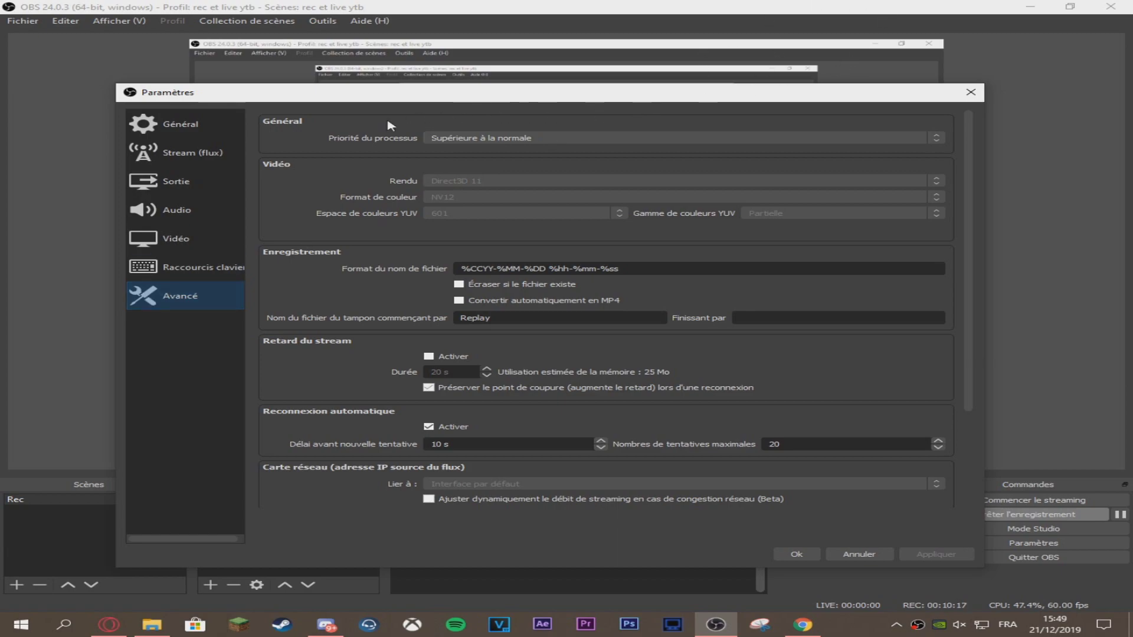
click(656, 137)
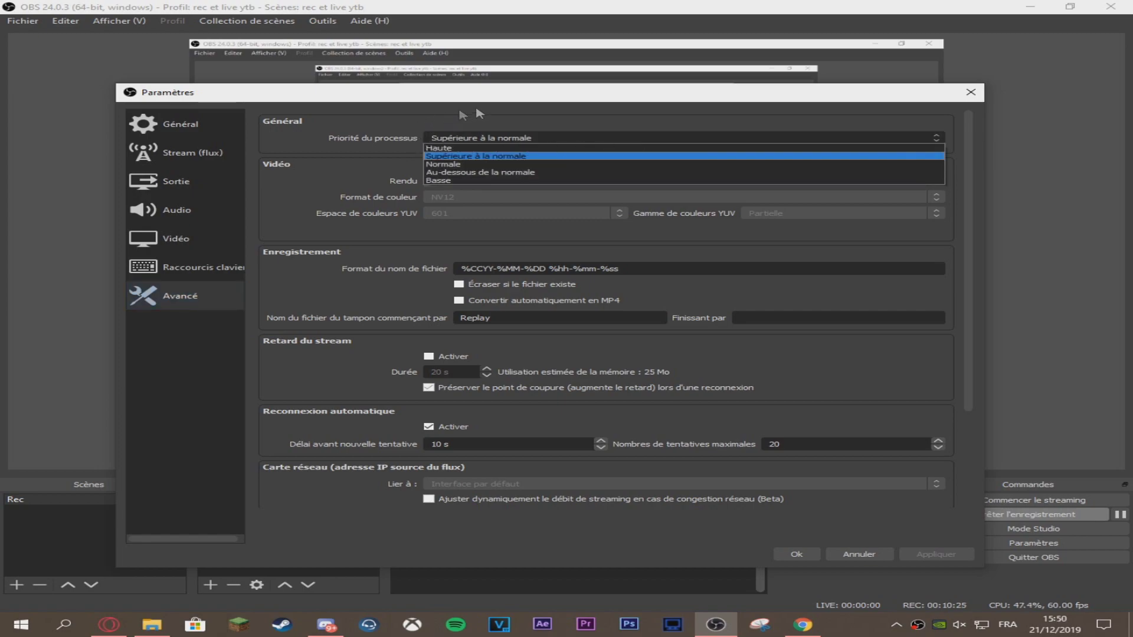
click(490, 147)
click(490, 142)
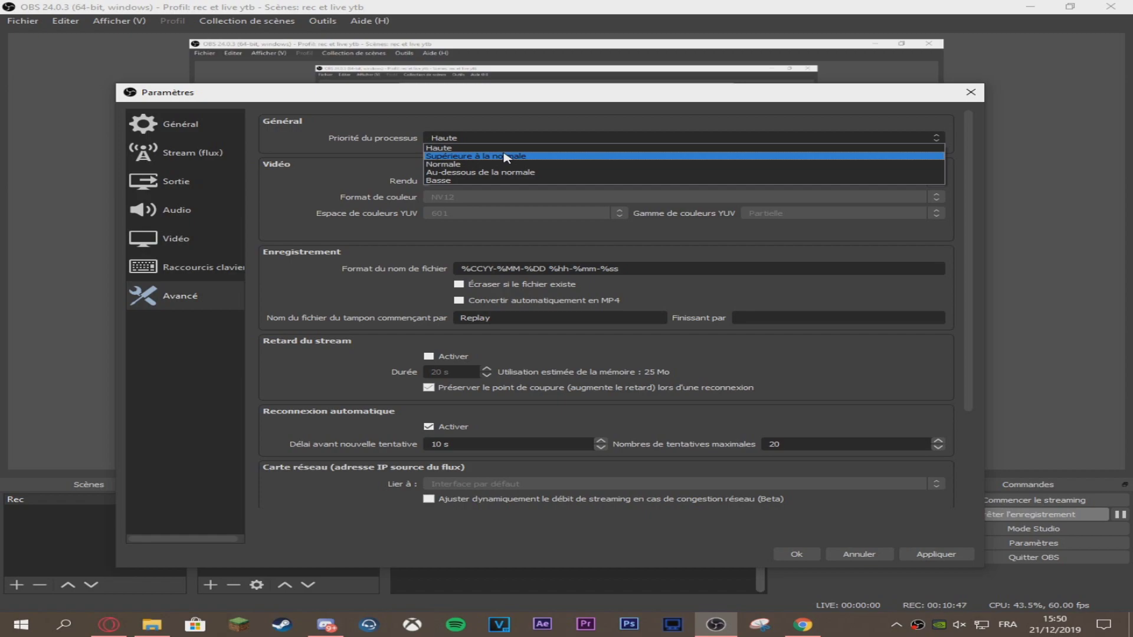
click(511, 165)
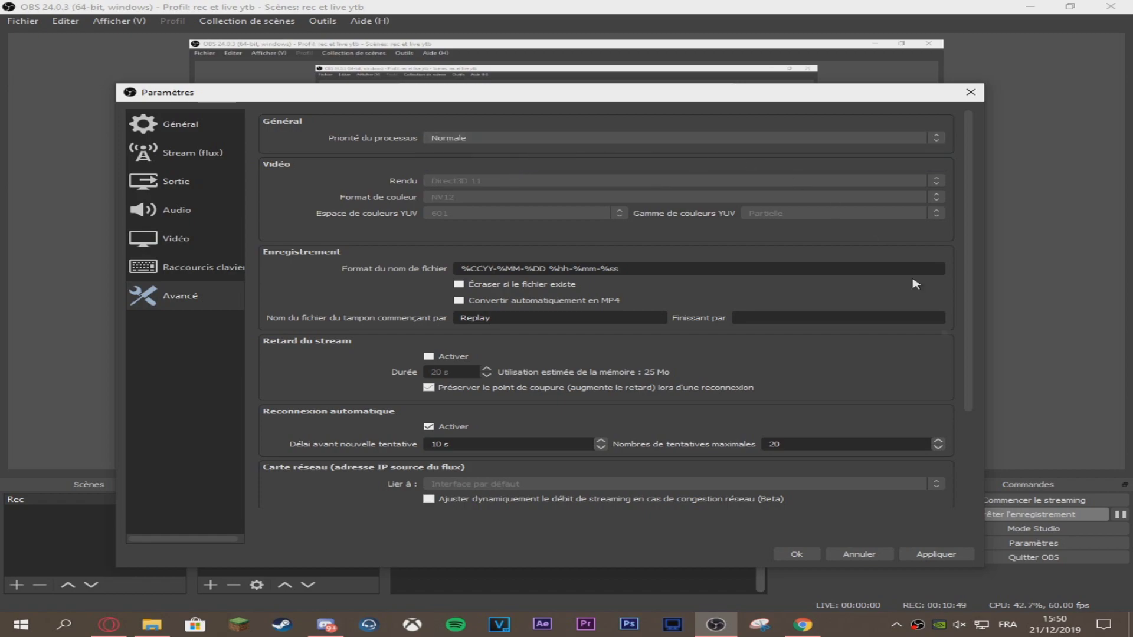
click(919, 554)
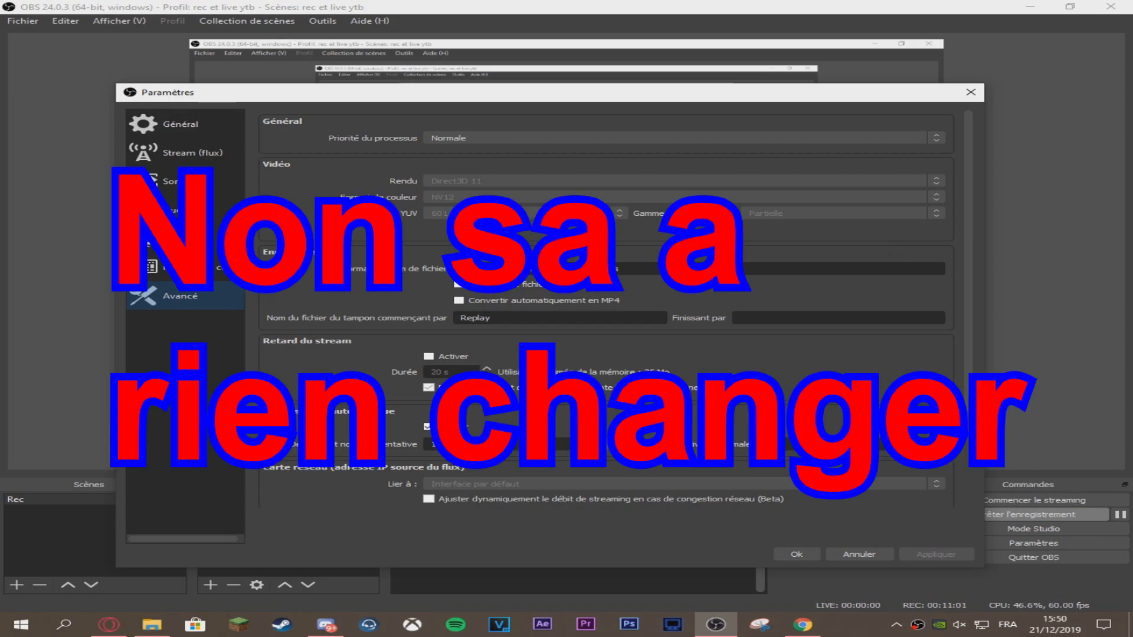
Step: Set the process priority to Supérieure à la normale and apply the change
click(470, 139)
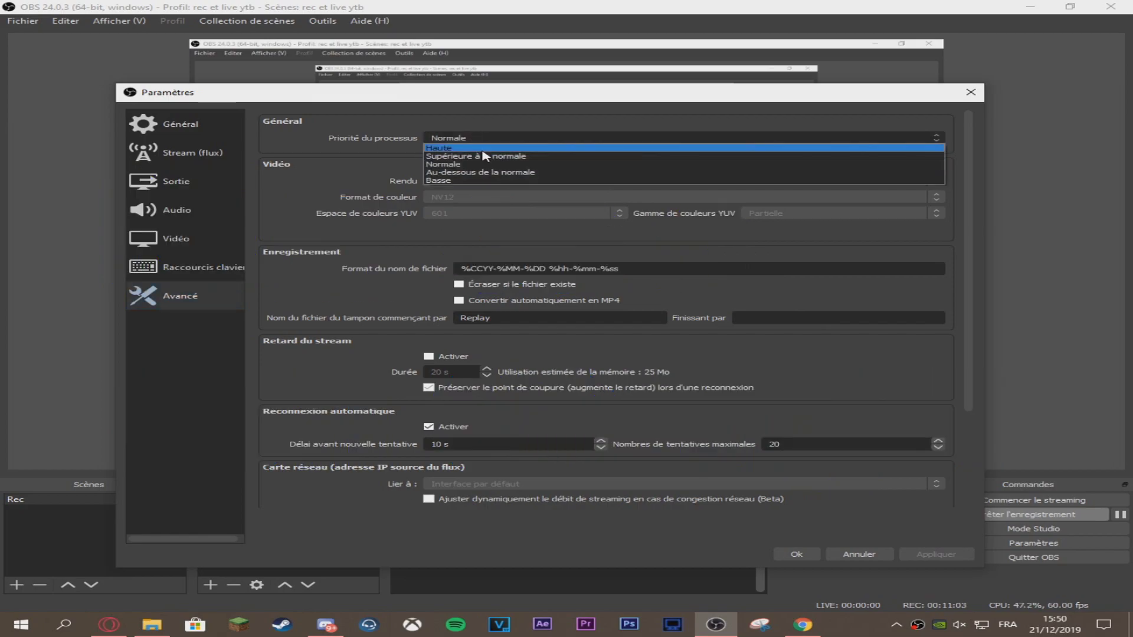
click(485, 152)
click(487, 141)
click(497, 156)
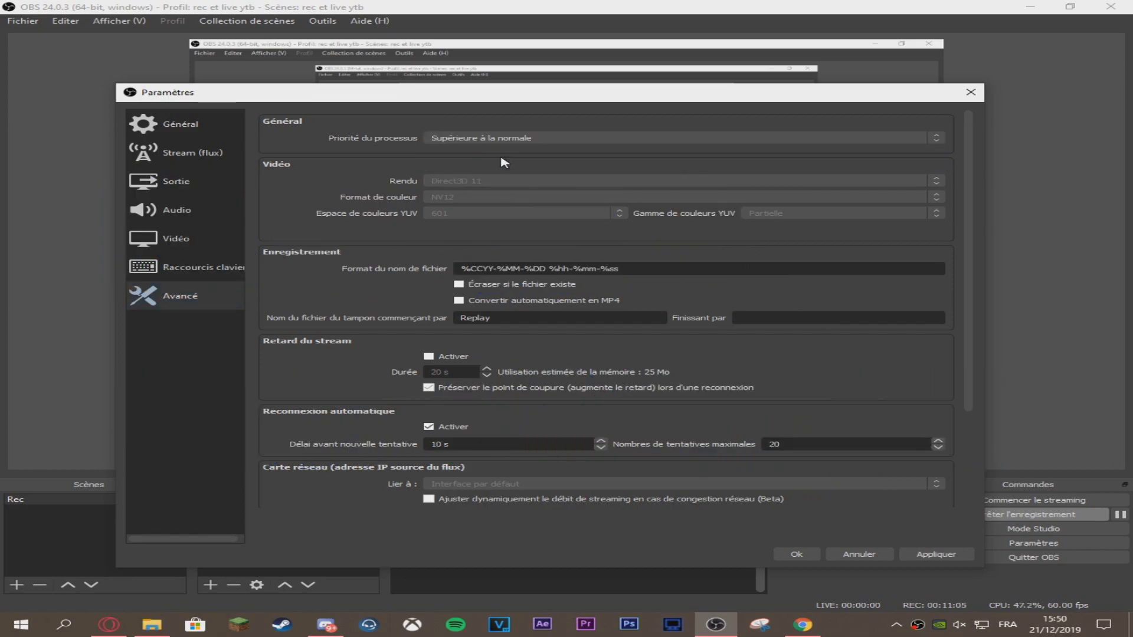
click(936, 555)
Step: Recheck the audio settings and the advanced settings
click(207, 217)
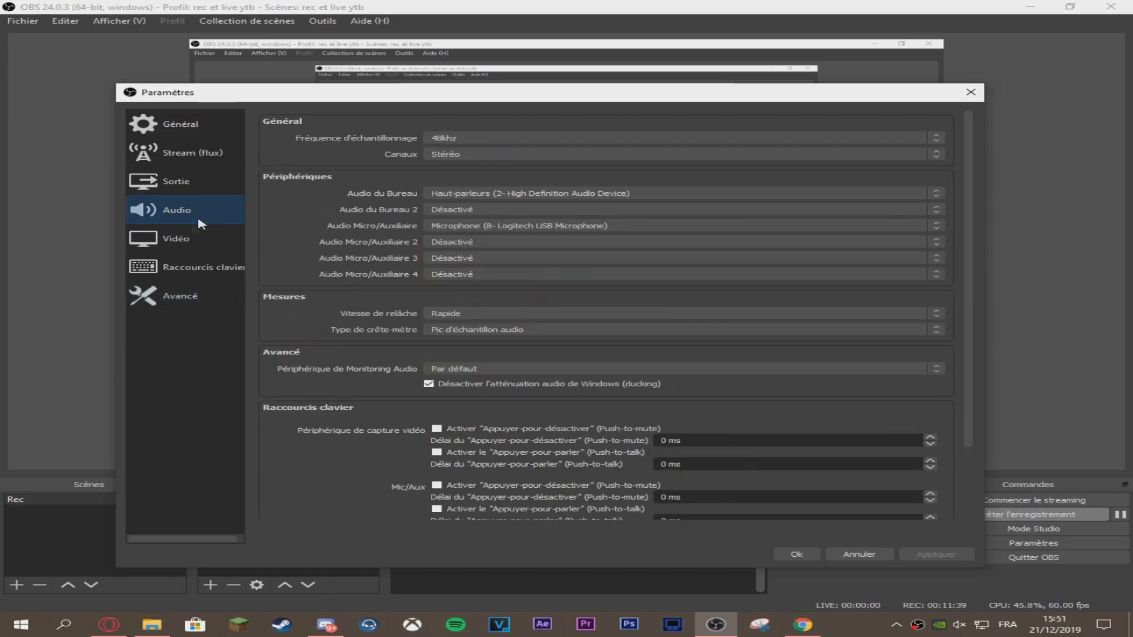
click(208, 291)
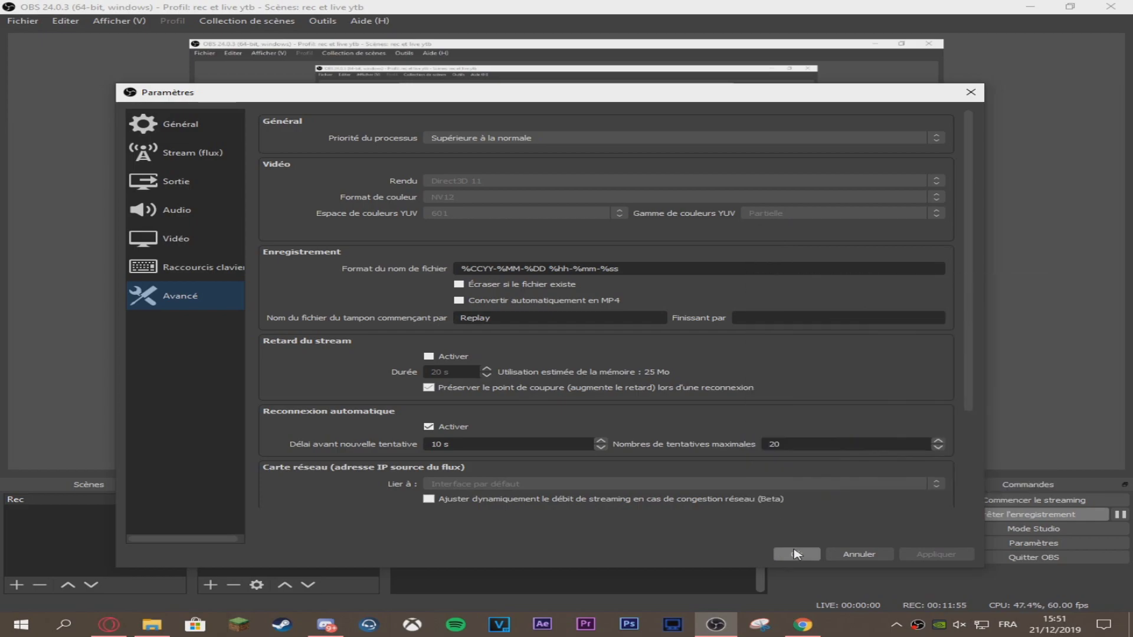
Step: Confirm the settings and close the settings window
click(795, 554)
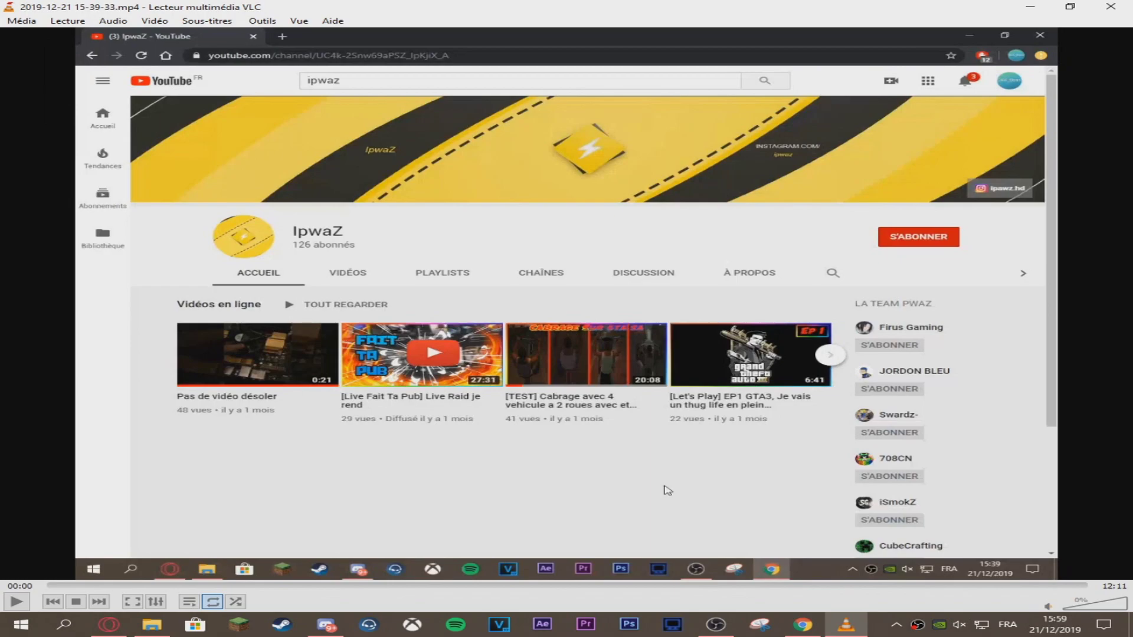
key(f)
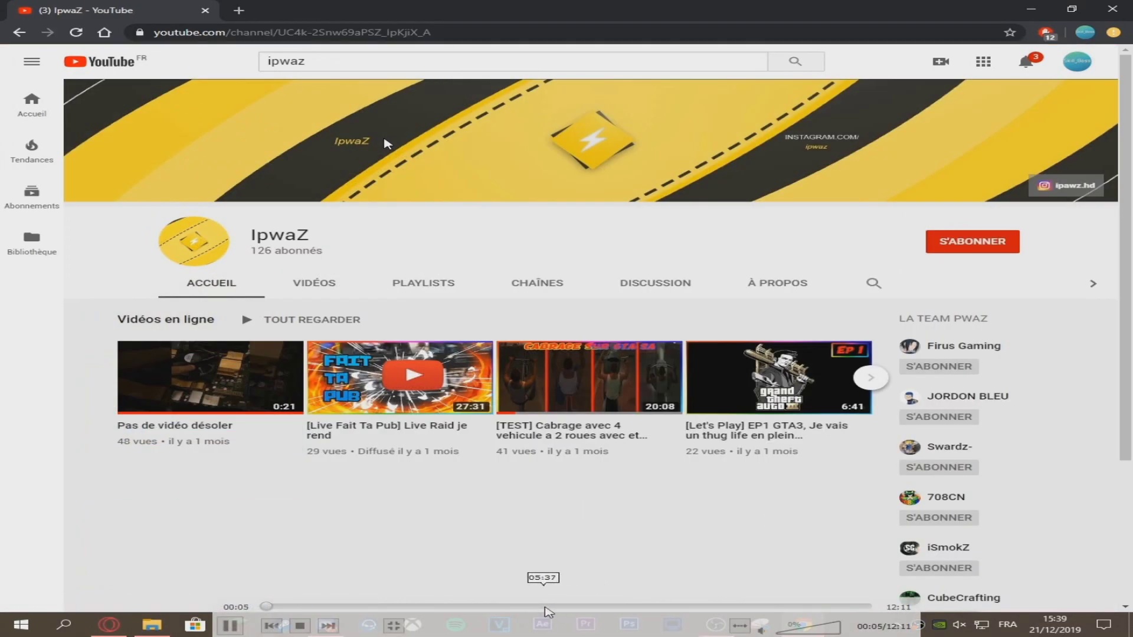
click(545, 607)
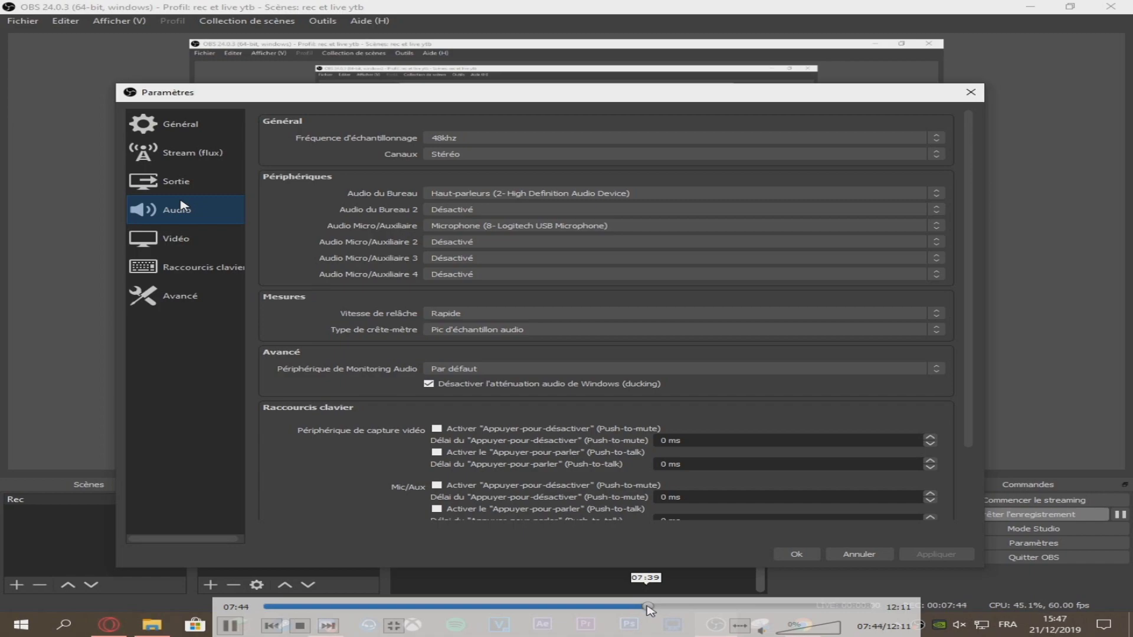
key(Up)
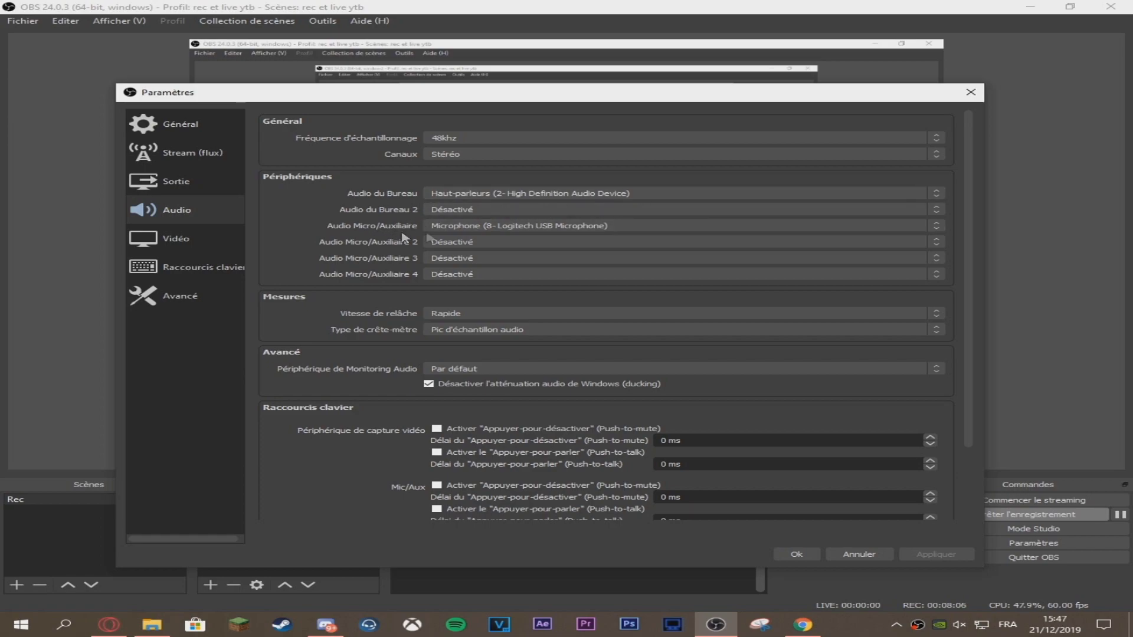
click(511, 227)
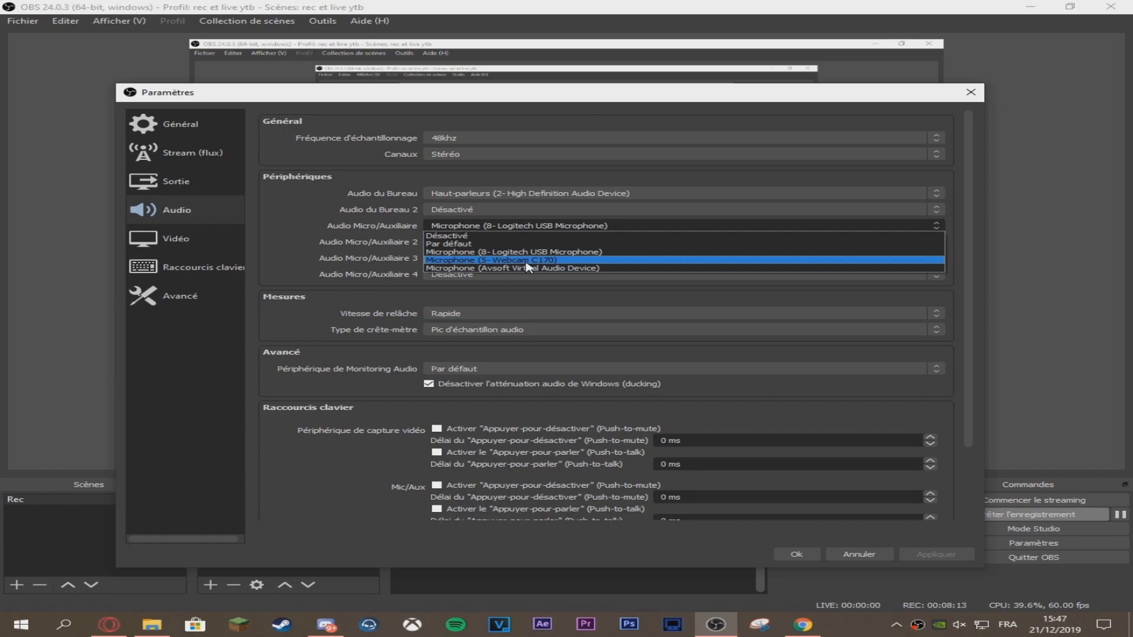
click(526, 261)
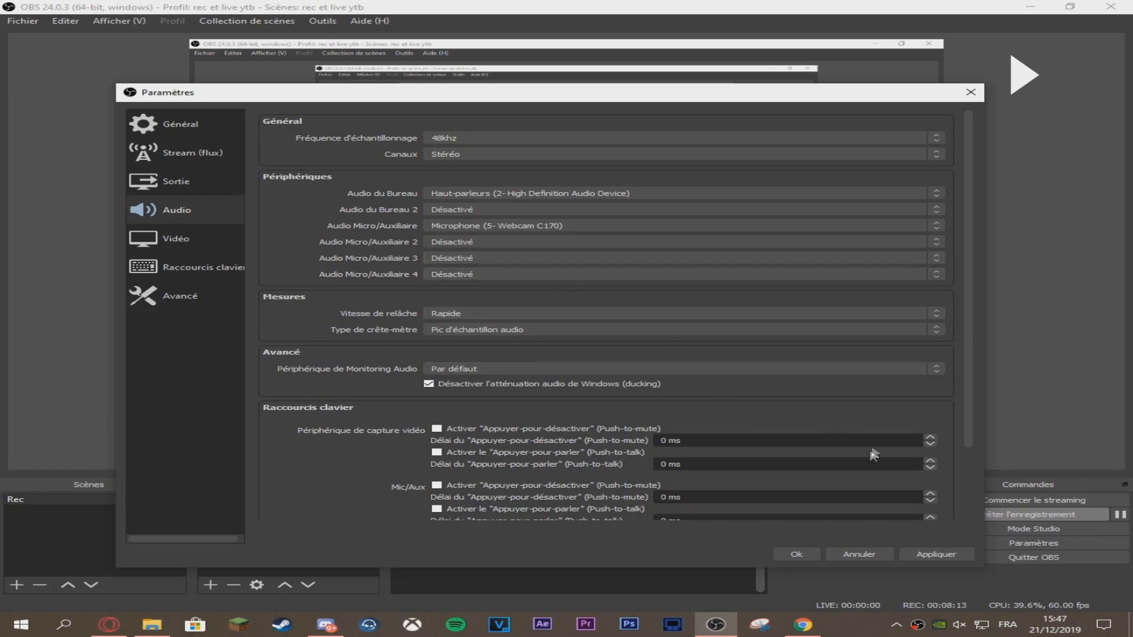
click(951, 556)
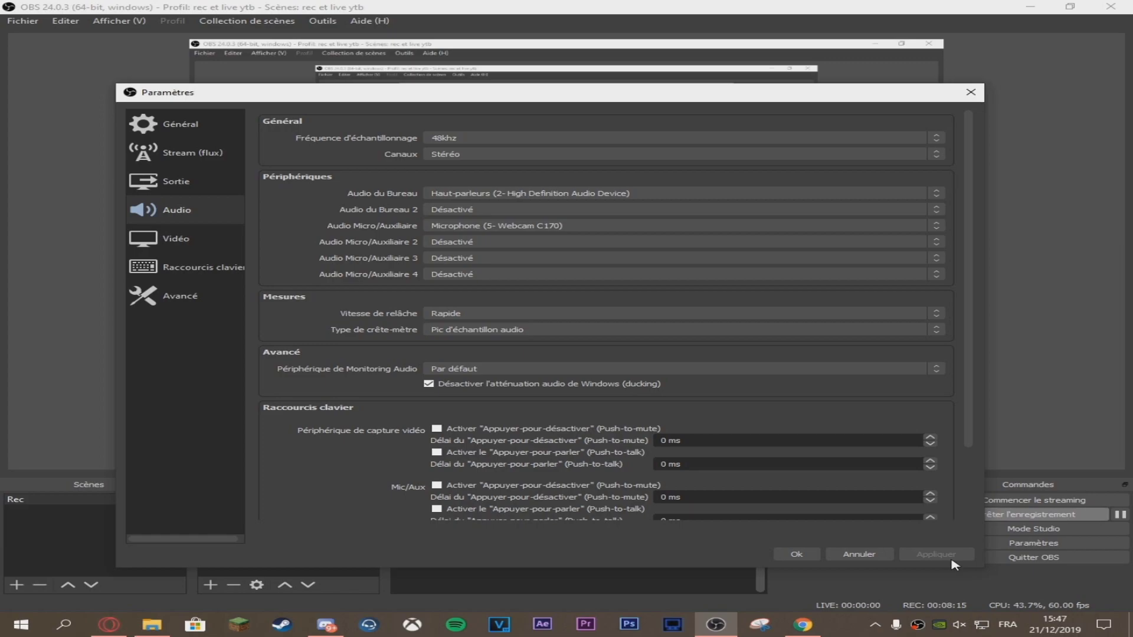
Step: Leave full-screen playback, close the video player and mute the system sound
key(Escape)
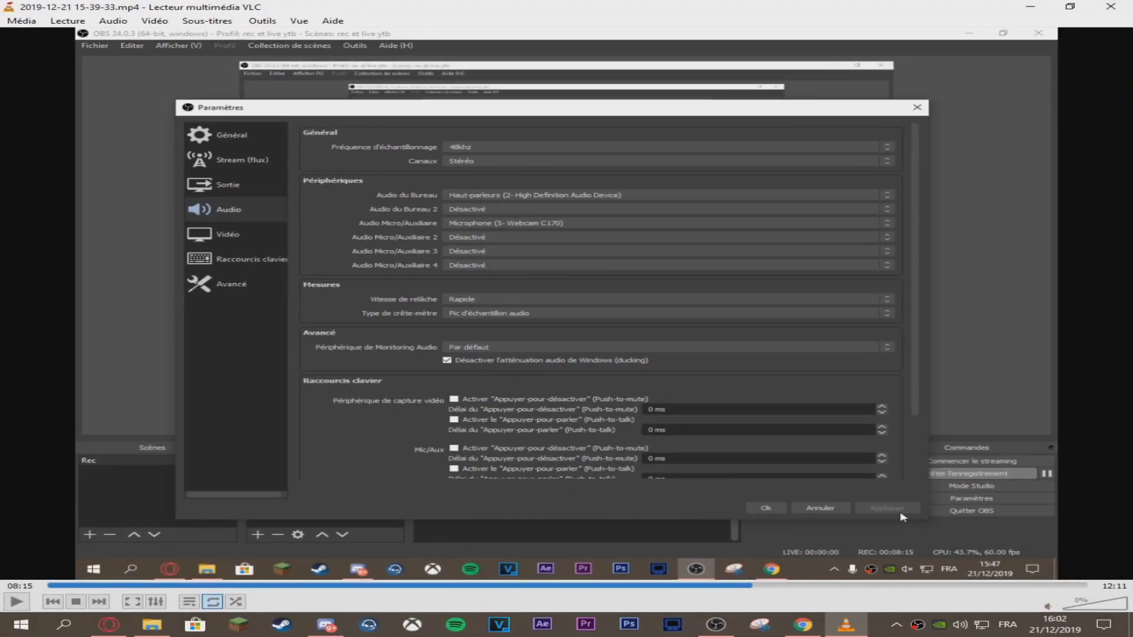
click(1111, 6)
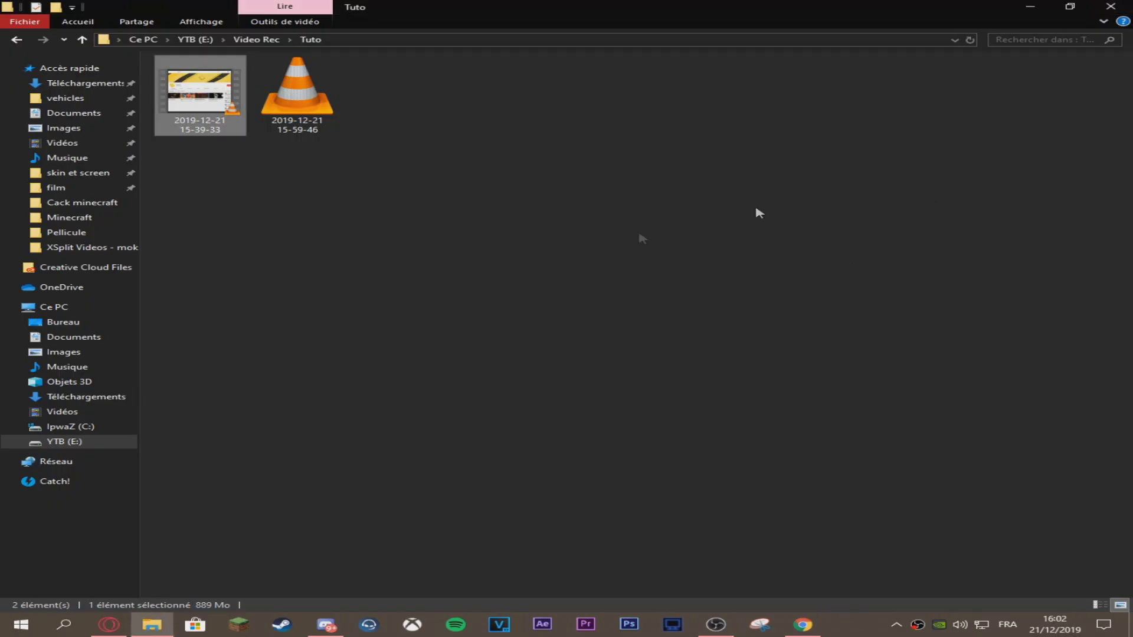
key(XF86AudioMute)
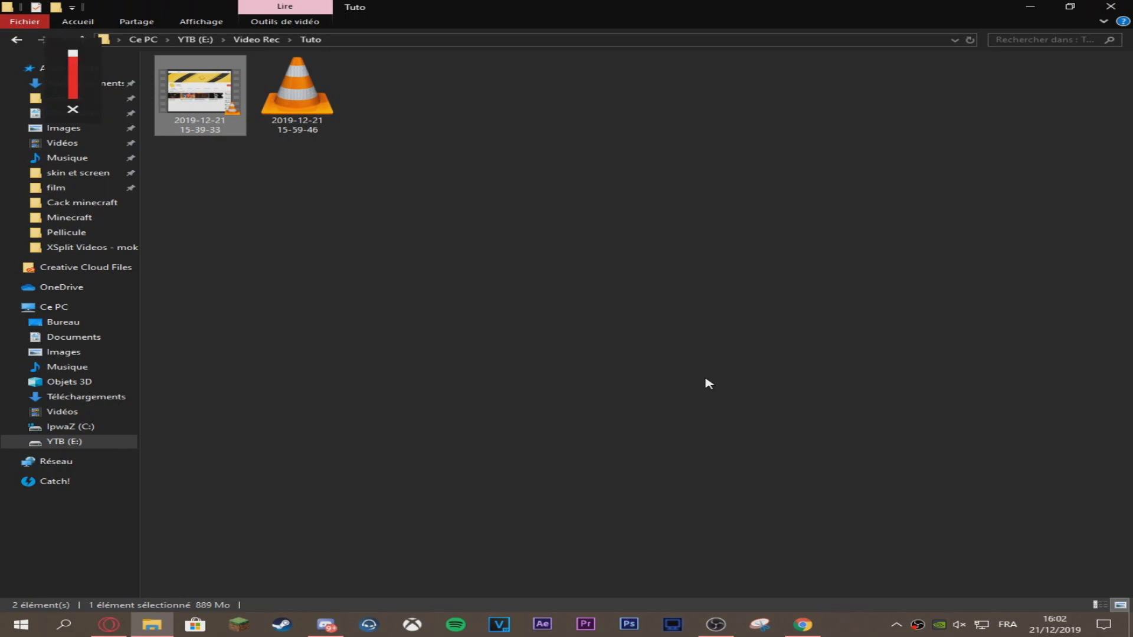